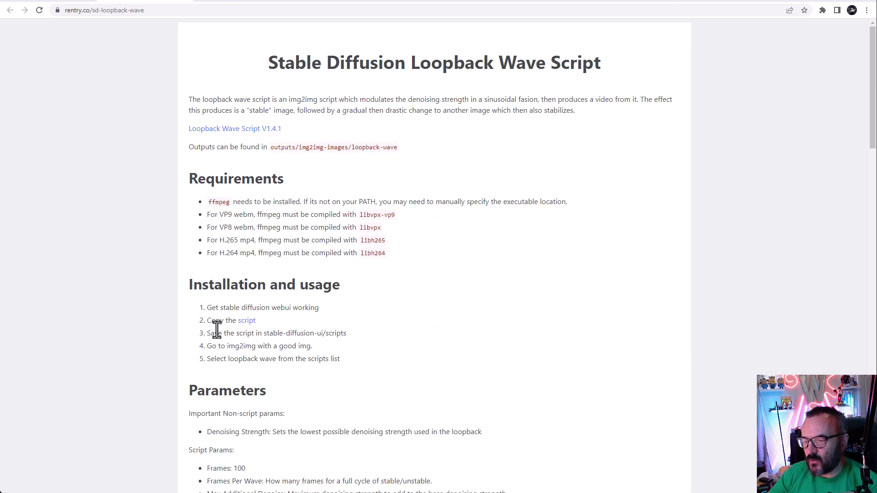
Look over the Loopback Wave script's Python source, then return to the Rentry instructions page
{"action": "left_click", "coordinate": [245, 322]}
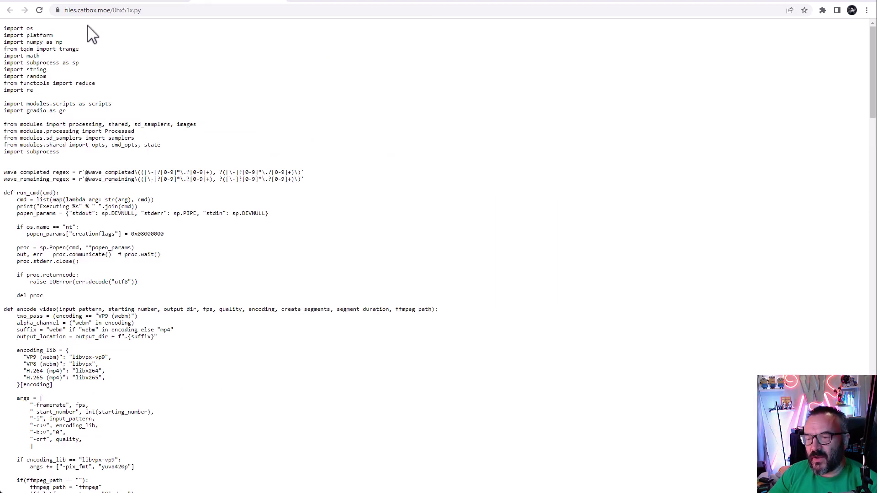
{"action": "scroll", "coordinate": [142, 151], "scroll_direction": "down", "scroll_amount": 14}
{"action": "scroll", "coordinate": [150, 185], "scroll_direction": "up", "scroll_amount": 14}
{"action": "left_click", "coordinate": [130, 2]}
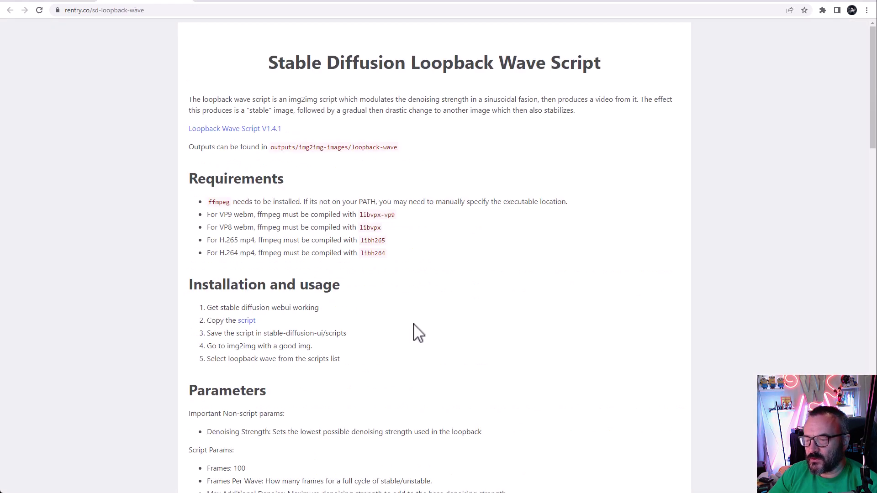
Save the linked Loopback Wave script into the stable-diffusion-webui\scripts folder
{"action": "right_click", "coordinate": [246, 325]}
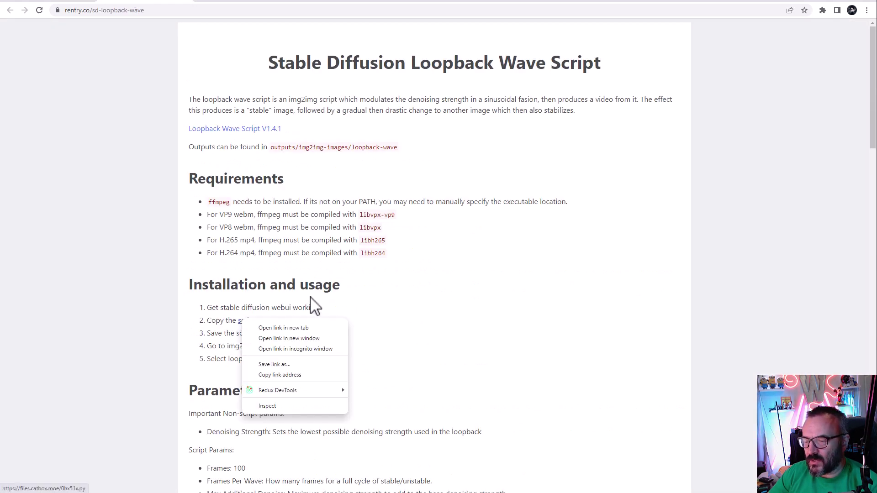
{"action": "left_click", "coordinate": [291, 365]}
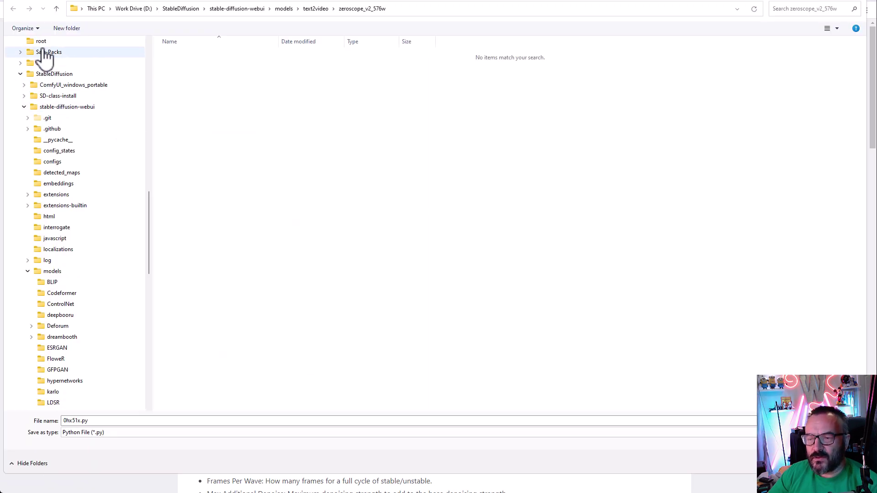
{"action": "left_click_drag", "start_coordinate": [147, 216], "coordinate": [155, 261]}
{"action": "left_click", "coordinate": [54, 381]}
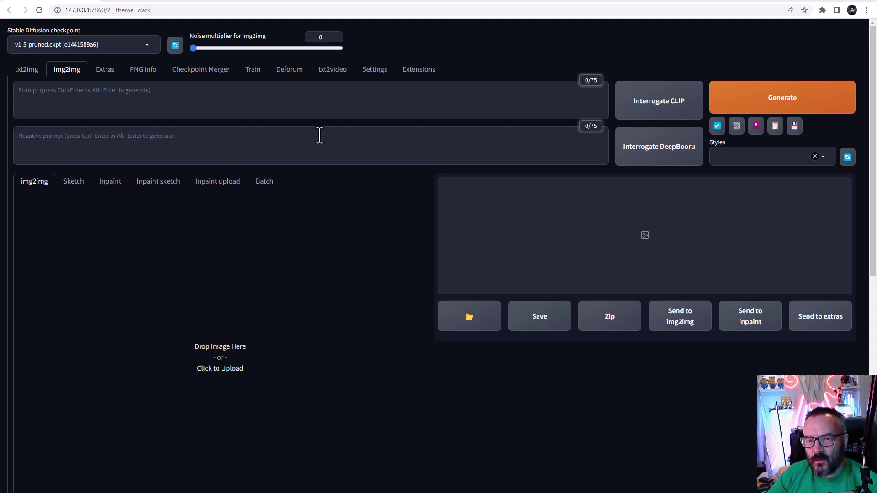
Confirm Loopback Wave V1.4.1 is listed among img2img scripts, leaving Script at None
{"action": "scroll", "coordinate": [440, 262], "scroll_direction": "down", "scroll_amount": 10}
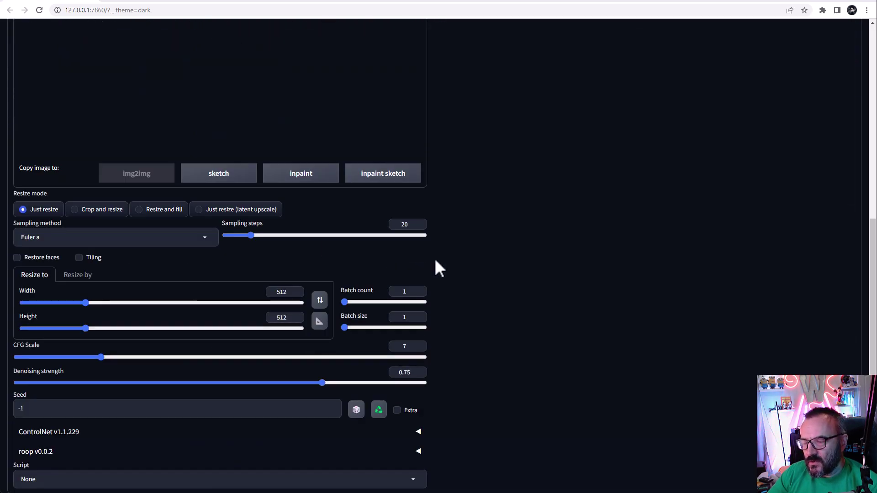
{"action": "scroll", "coordinate": [251, 164], "scroll_direction": "up", "scroll_amount": 1}
{"action": "scroll", "coordinate": [180, 196], "scroll_direction": "down", "scroll_amount": 1}
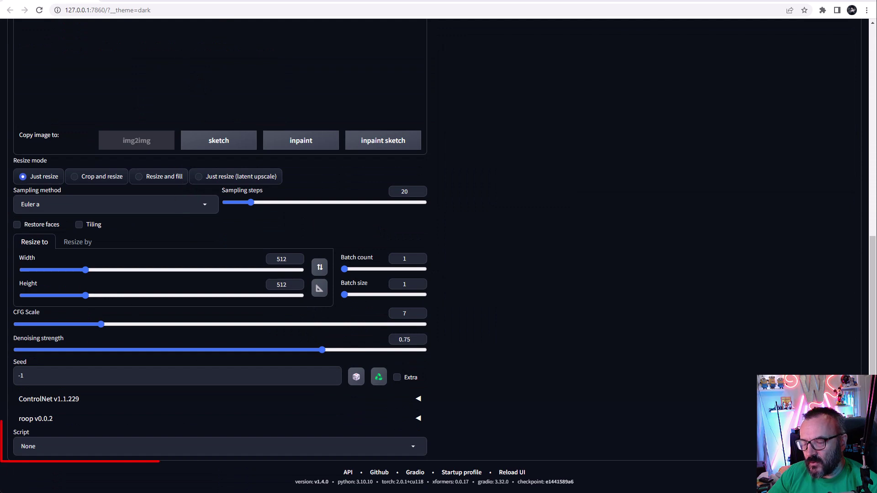
{"action": "left_click", "coordinate": [412, 446]}
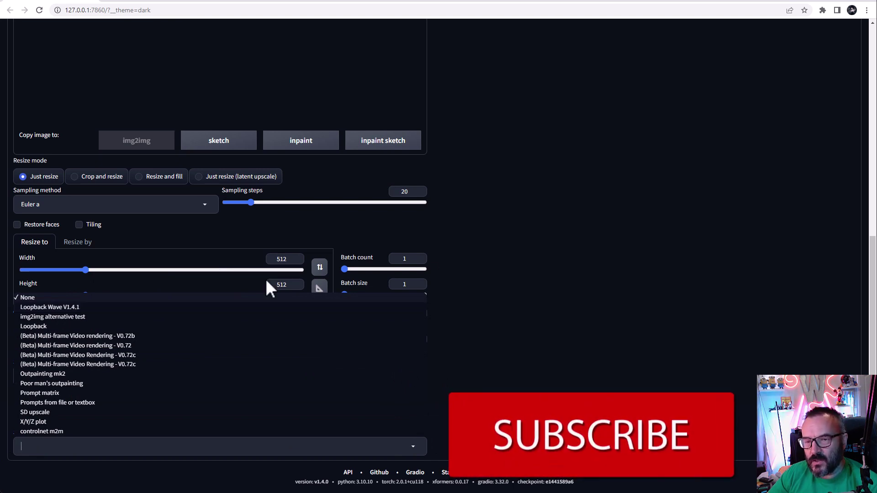
{"action": "left_click", "coordinate": [541, 269]}
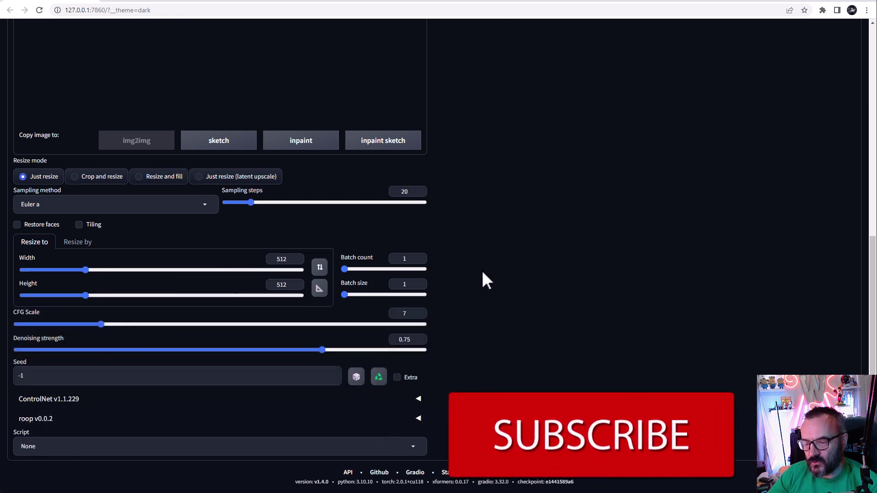
{"action": "scroll", "coordinate": [479, 274], "scroll_direction": "up", "scroll_amount": 8}
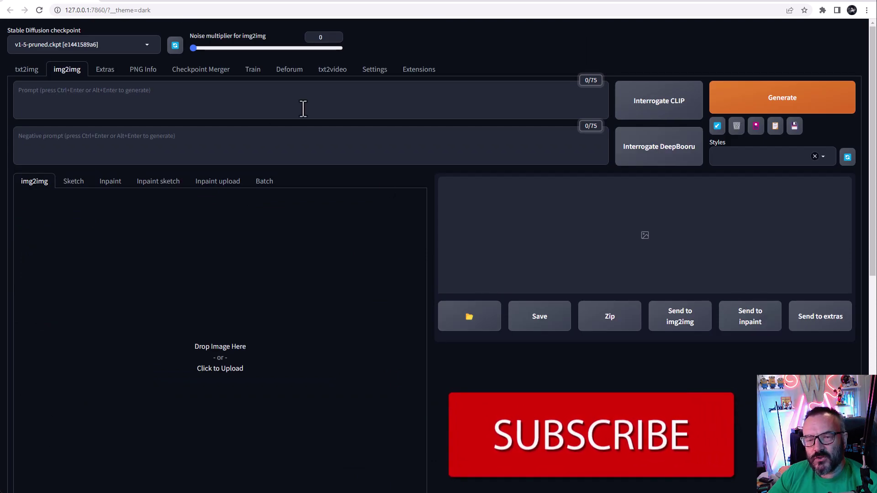
Turn off 'Save images to a subdirectory' in the Saving to a directory settings
{"action": "left_click", "coordinate": [376, 71]}
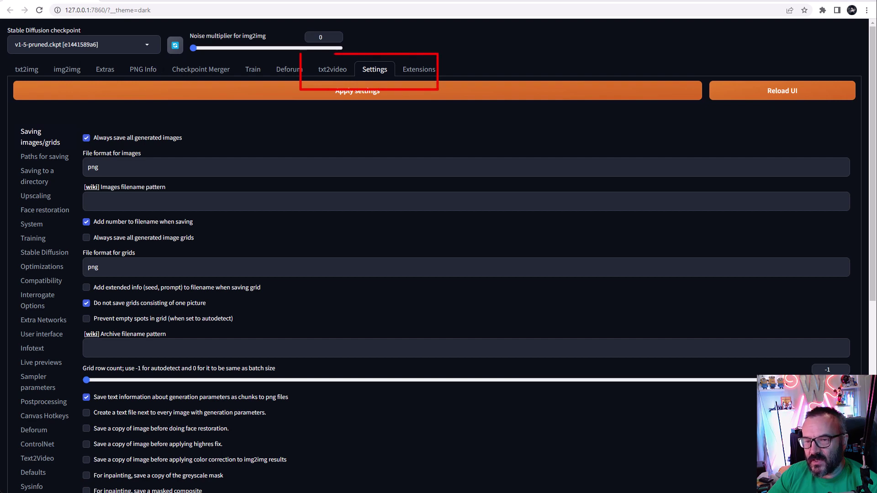
{"action": "left_click", "coordinate": [45, 183]}
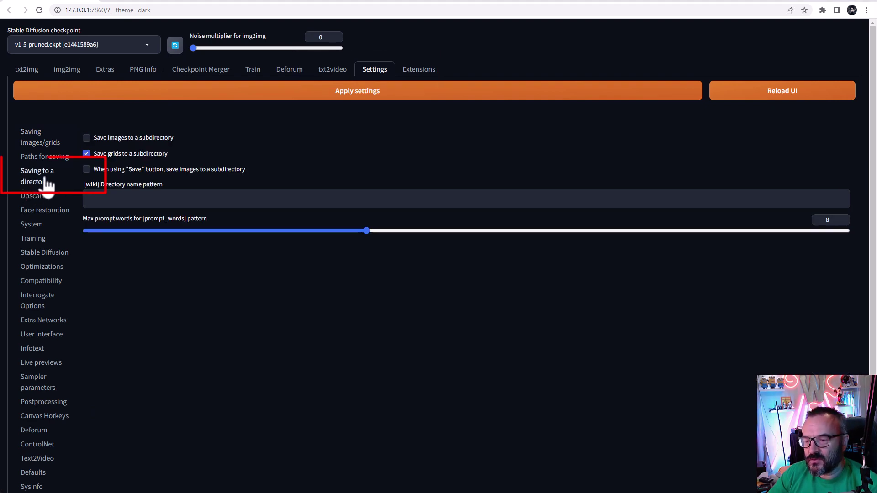
{"action": "left_click", "coordinate": [86, 137]}
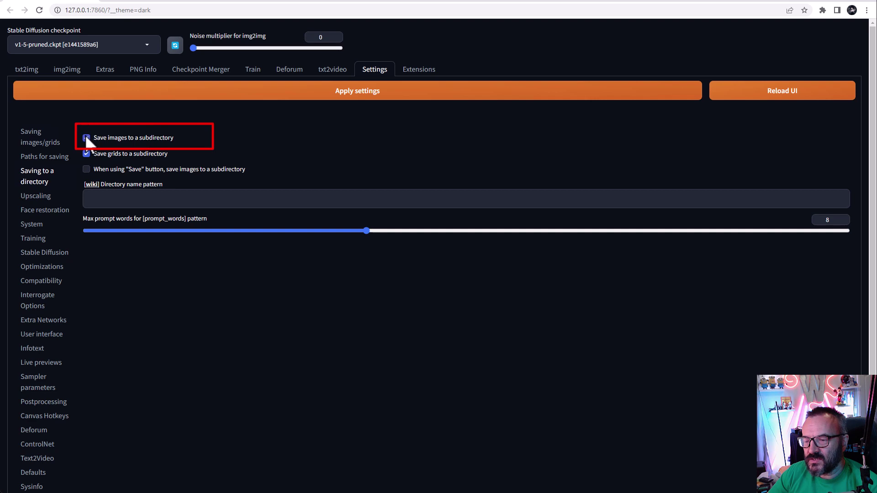
Clear the Directory name pattern field and switch to File Explorer
{"action": "left_click", "coordinate": [116, 199]}
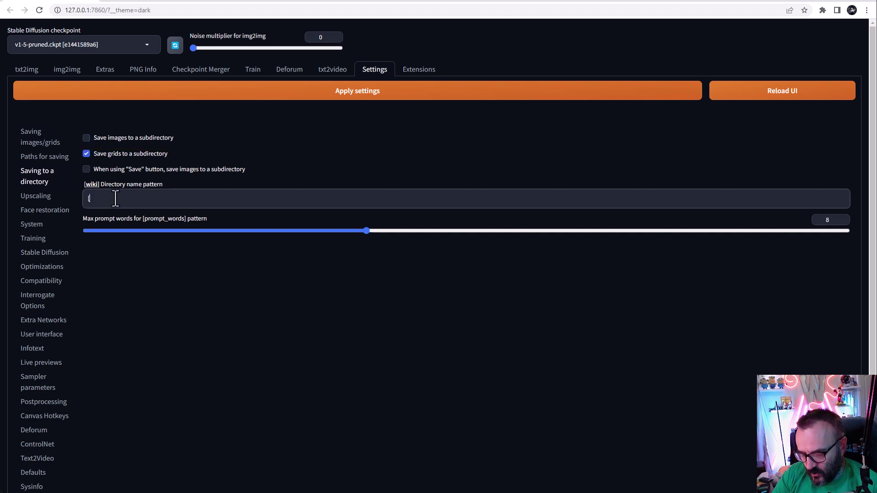
{"action": "type", "text": "[data"}
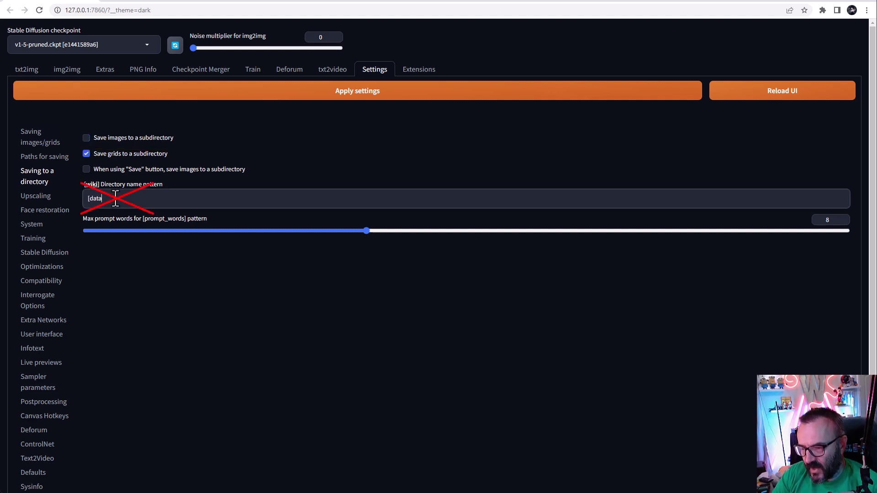
{"action": "left_click_drag", "start_coordinate": [115, 199], "coordinate": [61, 196]}
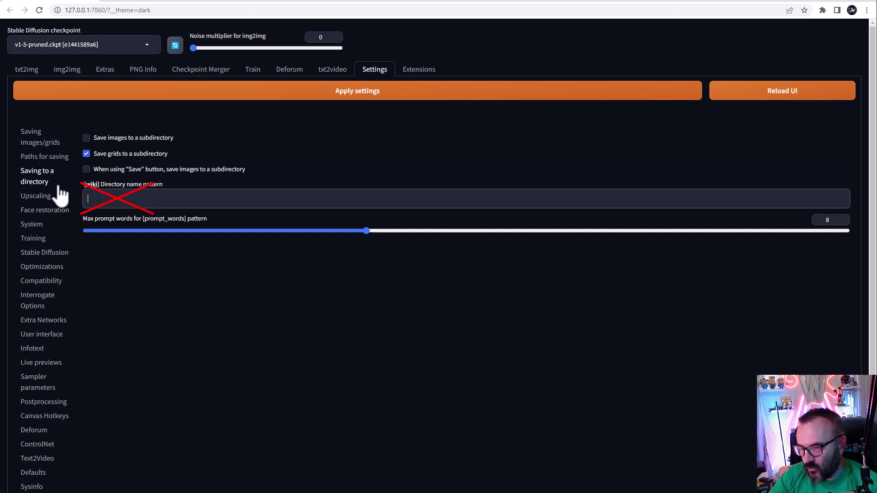
{"action": "key", "text": "alt+Tab"}
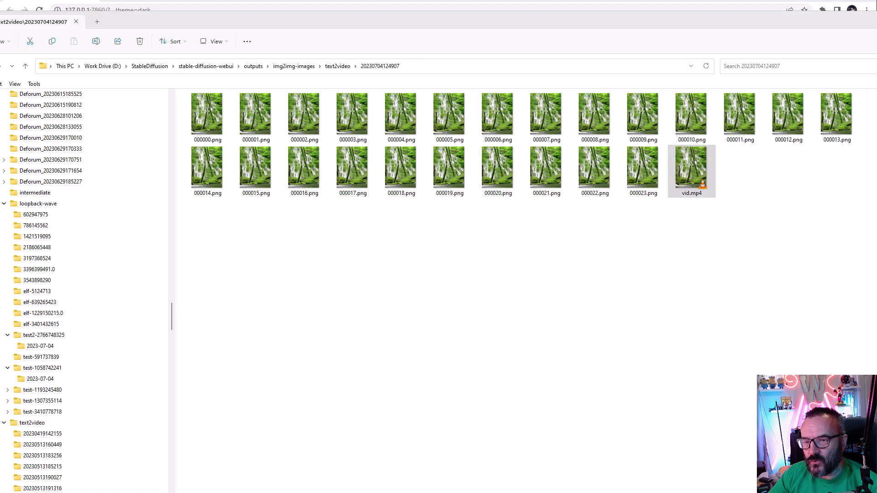
{"action": "left_click", "coordinate": [31, 345]}
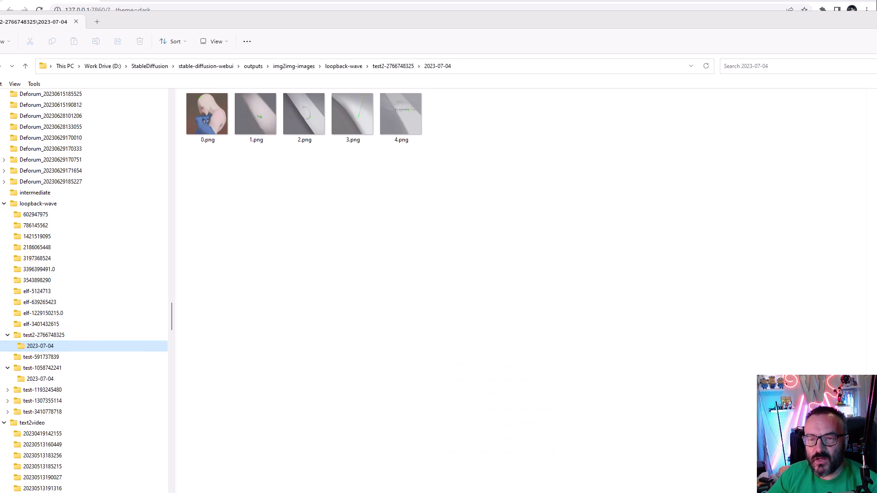
{"action": "left_click", "coordinate": [55, 2]}
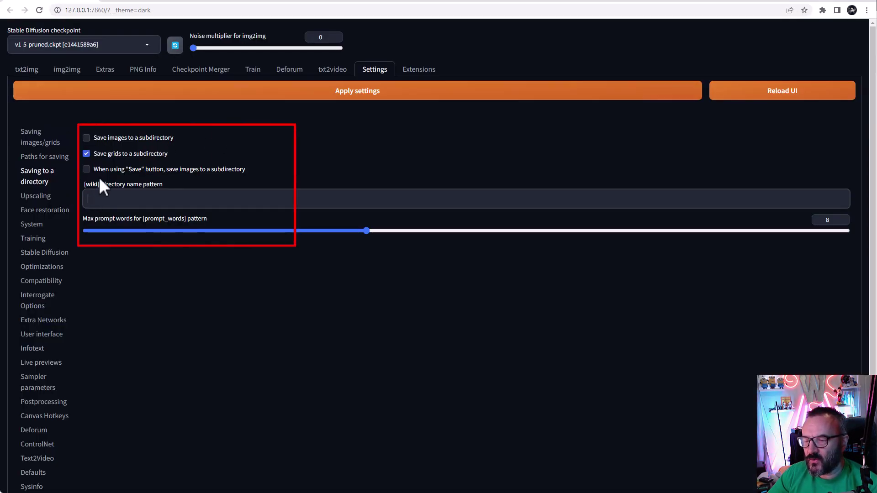
Leave the Directory name pattern empty and go to the Saving images/grids settings
{"action": "left_click", "coordinate": [118, 198]}
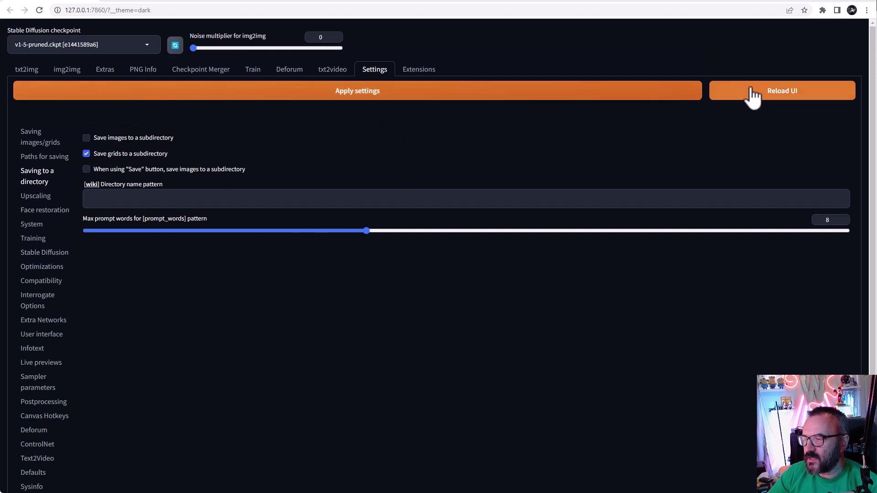
{"action": "left_click", "coordinate": [40, 136]}
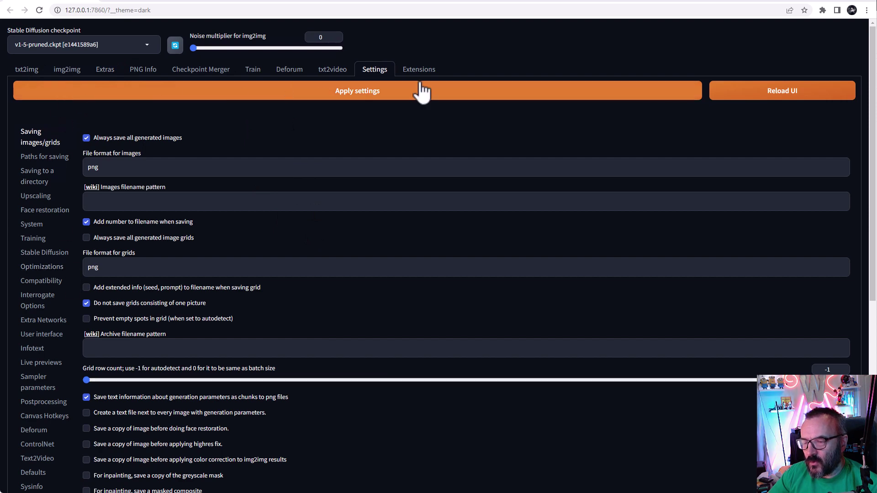
Check the User interface Quicksettings list, keeping only sd_model_checkpoint and initial_noise_multiplier
{"action": "left_click", "coordinate": [47, 338]}
{"action": "scroll", "coordinate": [251, 280], "scroll_direction": "down", "scroll_amount": 8}
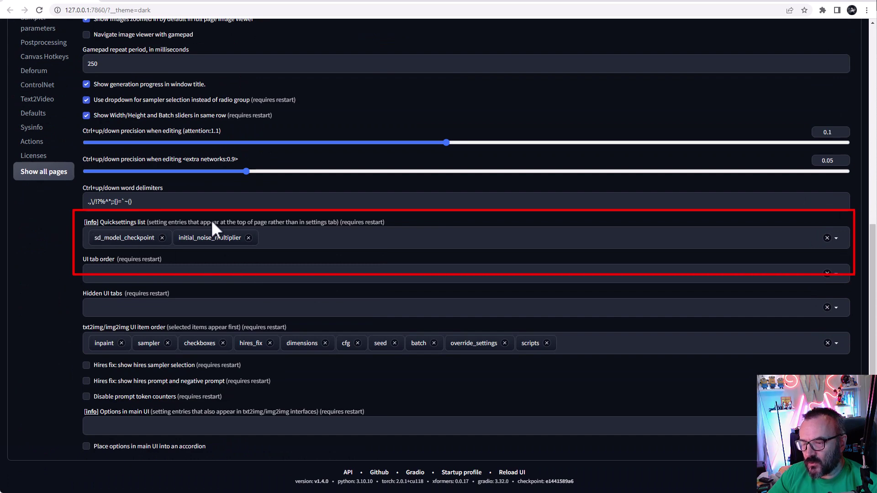
{"action": "left_click", "coordinate": [345, 239]}
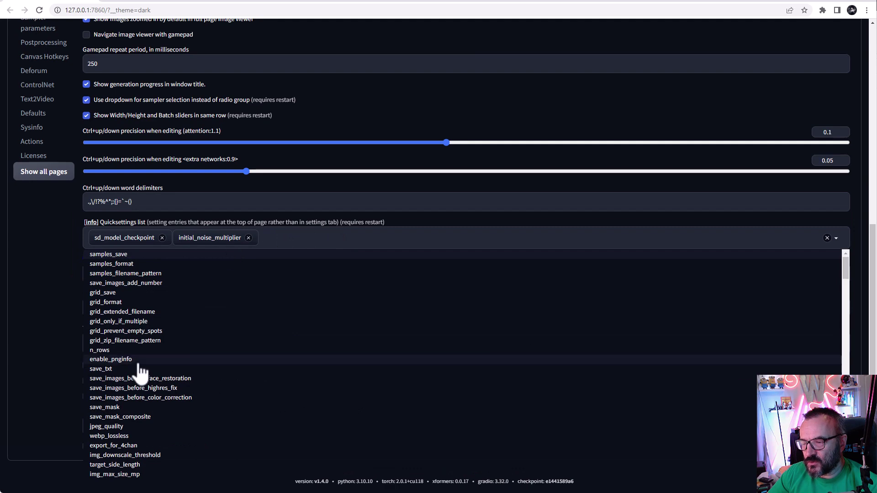
{"action": "left_click", "coordinate": [43, 253]}
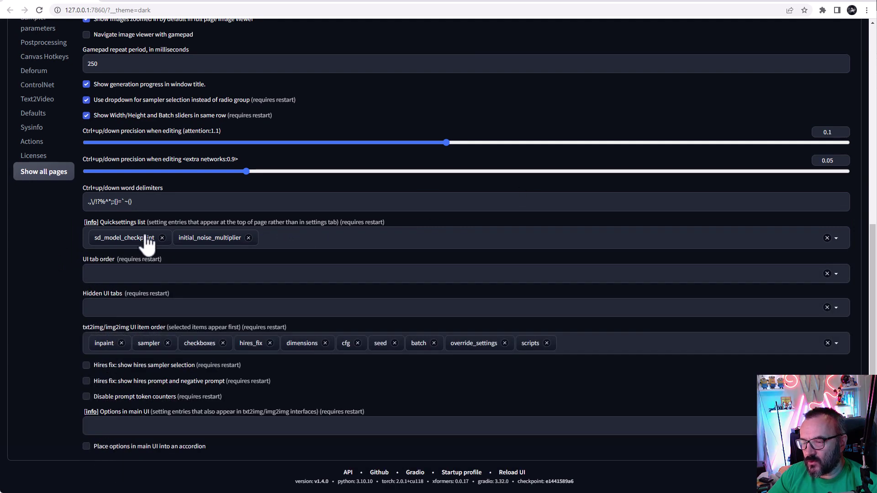
{"action": "scroll", "coordinate": [269, 237], "scroll_direction": "up", "scroll_amount": 8}
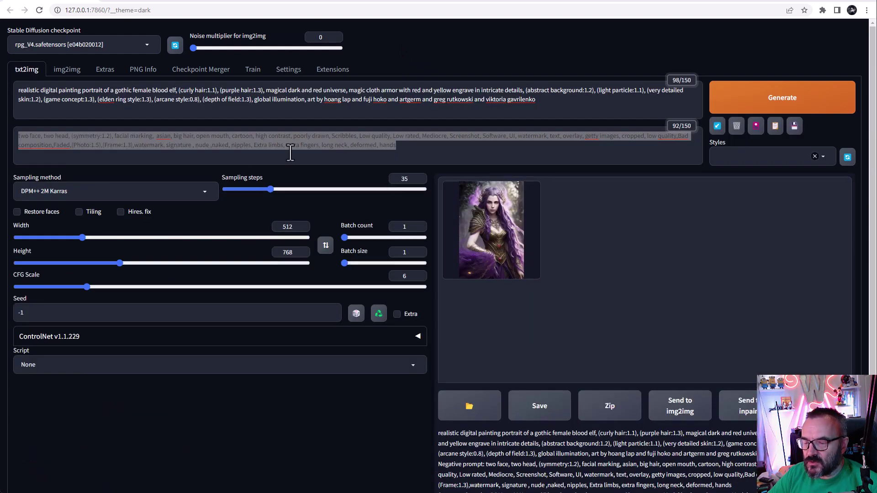
Review the txt2img prompts and settings: DPM++ 2M Karras, 35 steps, 512×768, CFG 6
{"action": "left_click", "coordinate": [242, 461]}
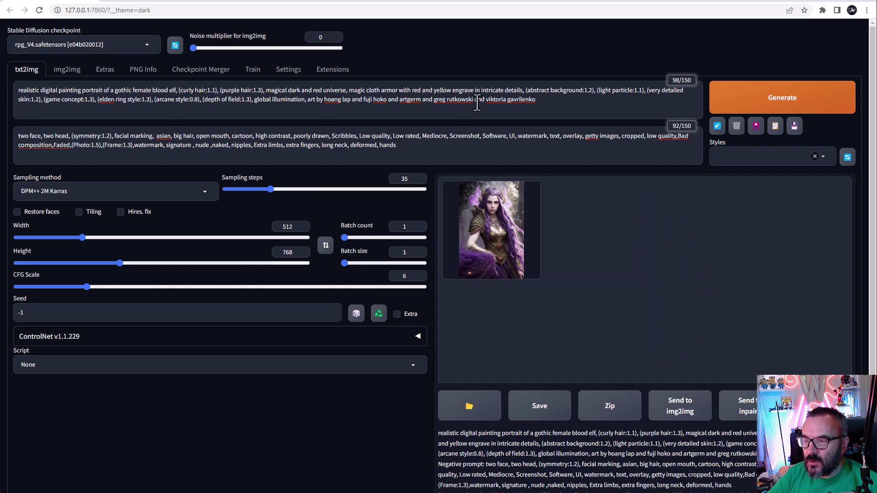
{"action": "left_click_drag", "start_coordinate": [536, 99], "coordinate": [12, 90]}
{"action": "left_click_drag", "start_coordinate": [409, 147], "coordinate": [13, 135]}
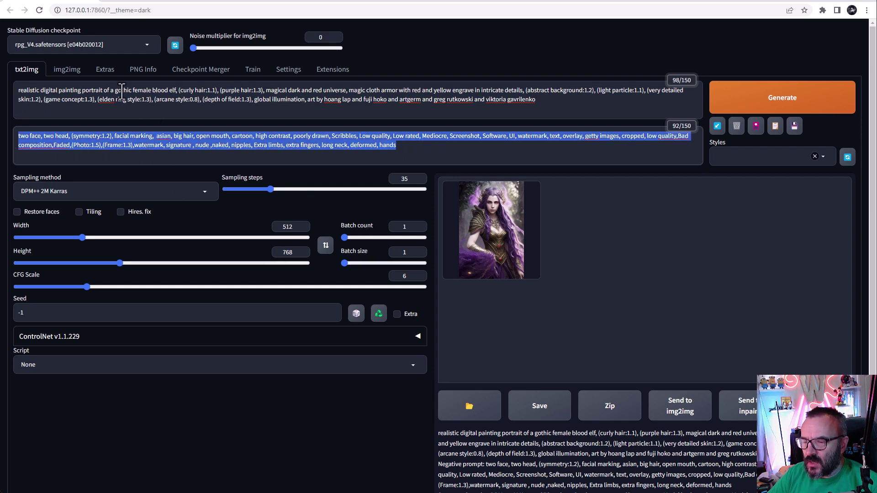
{"action": "left_click", "coordinate": [128, 180]}
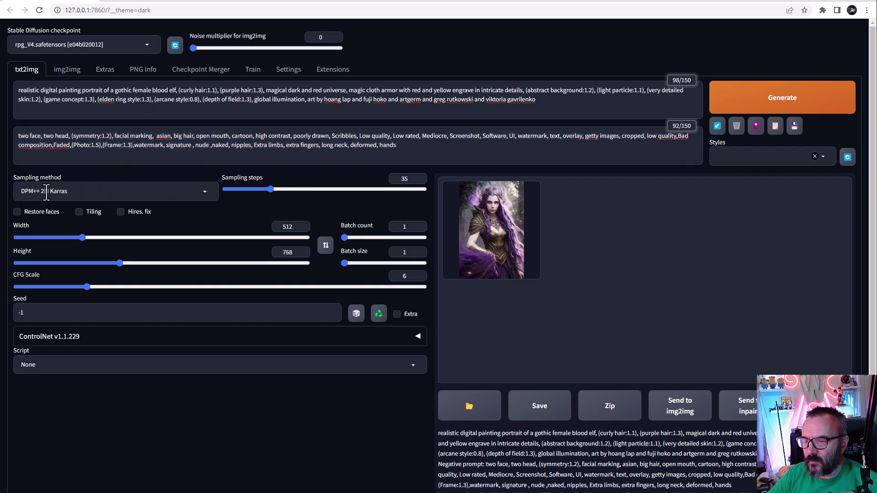
{"action": "key", "text": "Tab"}
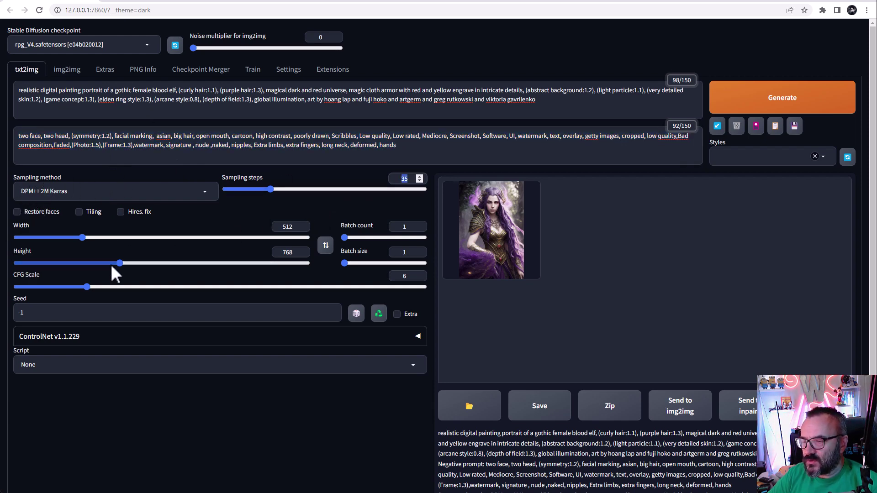
{"action": "left_click", "coordinate": [286, 252]}
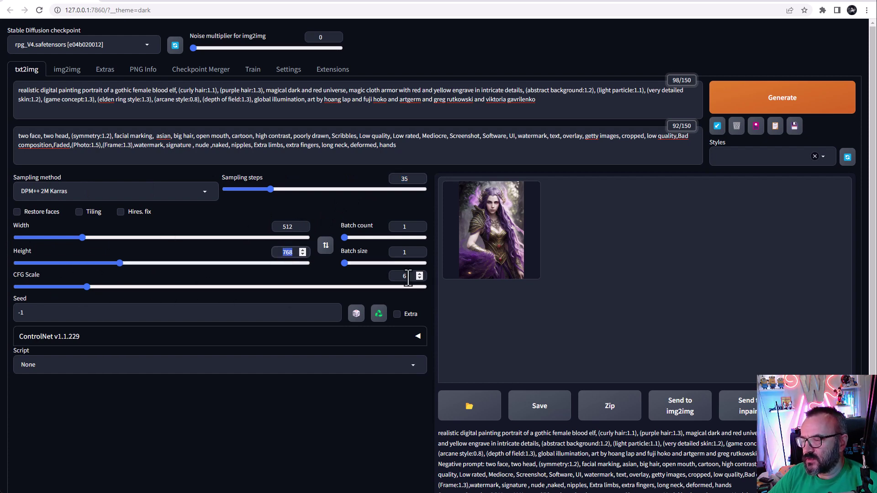
Enlarge the generated purple-haired elf portrait in the output gallery
{"action": "left_click", "coordinate": [491, 245]}
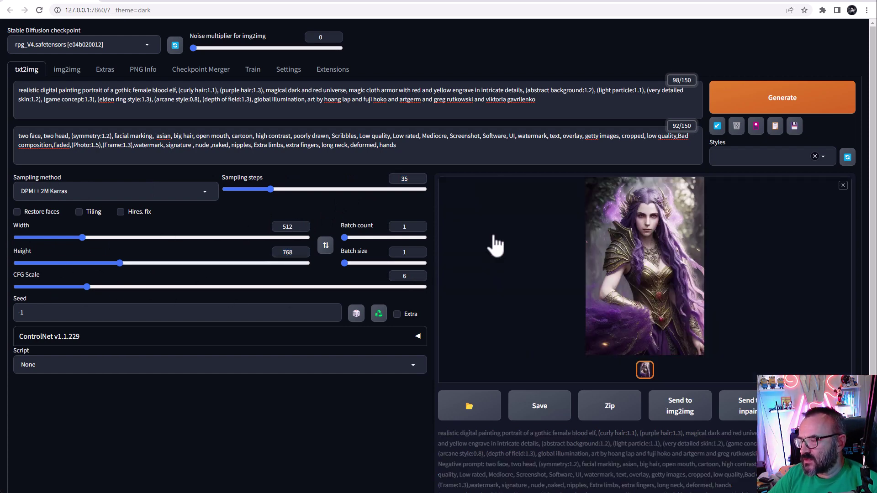
{"action": "left_click", "coordinate": [639, 265]}
{"action": "left_click", "coordinate": [319, 211]}
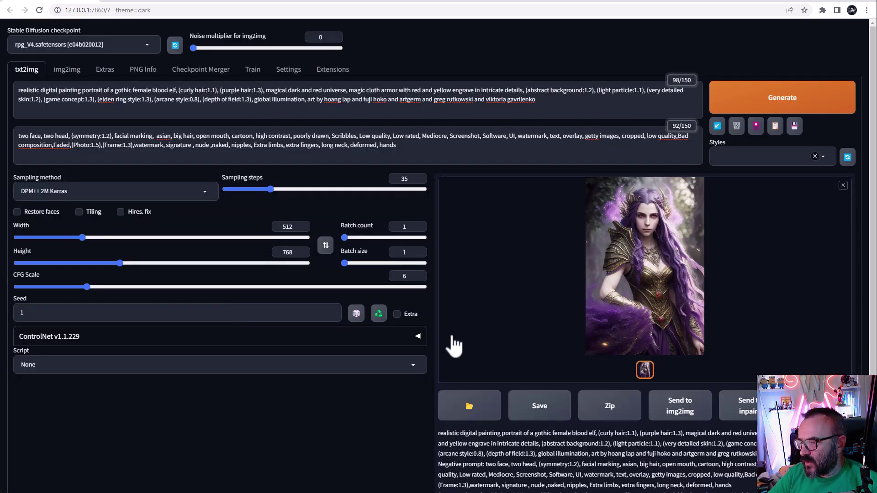
Send the elf portrait and prompts to img2img, then select both prompts' text
{"action": "left_click", "coordinate": [687, 419]}
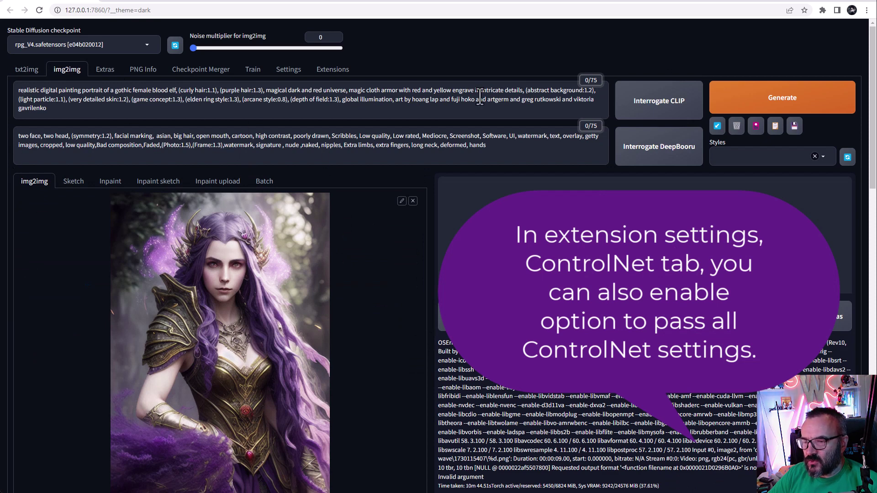
{"action": "left_click", "coordinate": [60, 108]}
{"action": "key", "text": "ctrl+a"}
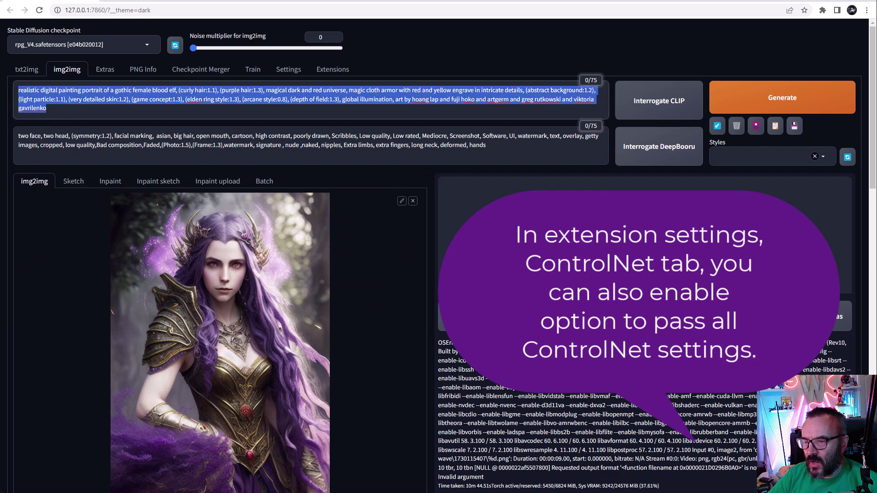
{"action": "left_click", "coordinate": [507, 145]}
{"action": "key", "text": "ctrl+a"}
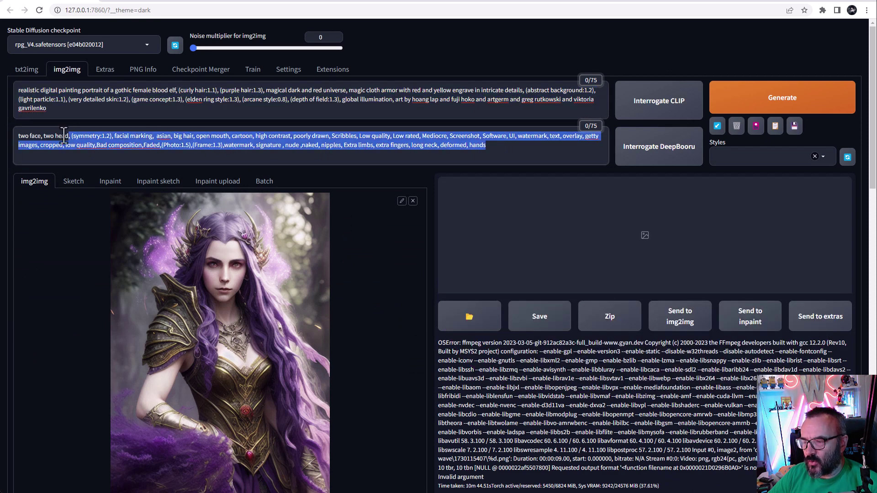
Keep DPM++ 2M Karras as the img2img sampling method
{"action": "scroll", "coordinate": [343, 211], "scroll_direction": "down", "scroll_amount": 6}
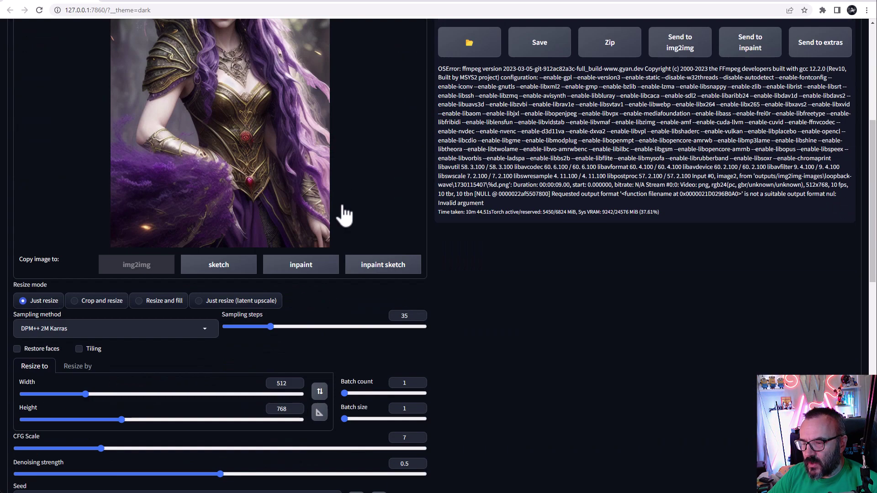
{"action": "scroll", "coordinate": [88, 287], "scroll_direction": "down", "scroll_amount": 1}
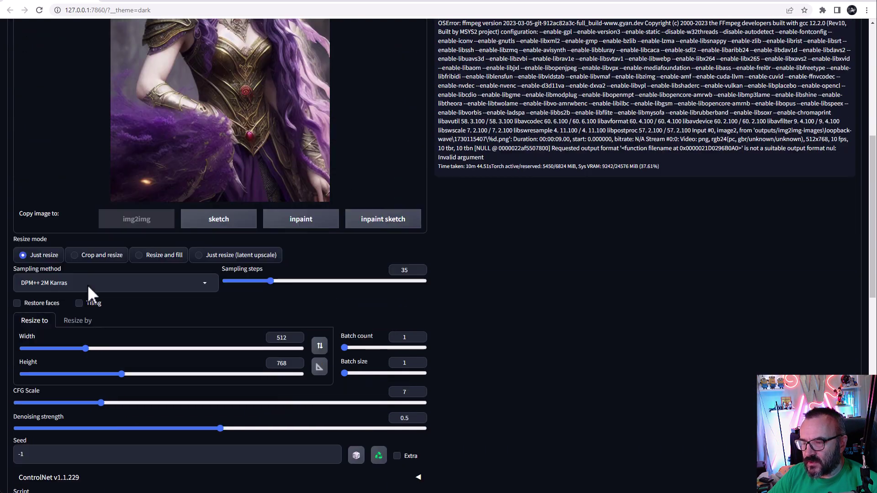
{"action": "left_click", "coordinate": [210, 284]}
{"action": "left_click", "coordinate": [33, 241]}
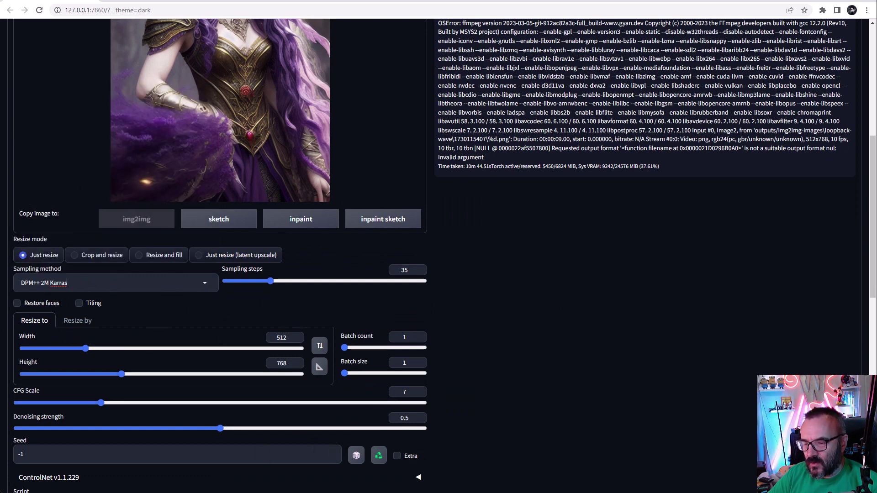
{"action": "scroll", "coordinate": [337, 302], "scroll_direction": "down", "scroll_amount": 2}
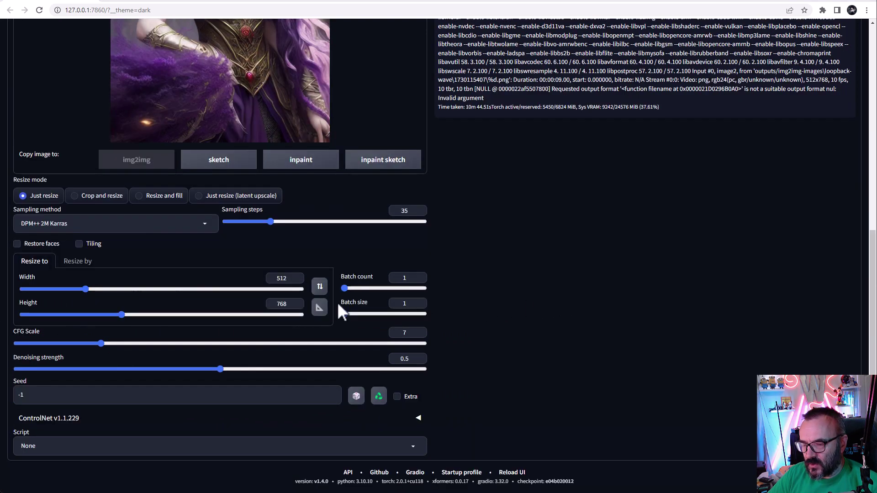
{"action": "left_click", "coordinate": [417, 445]}
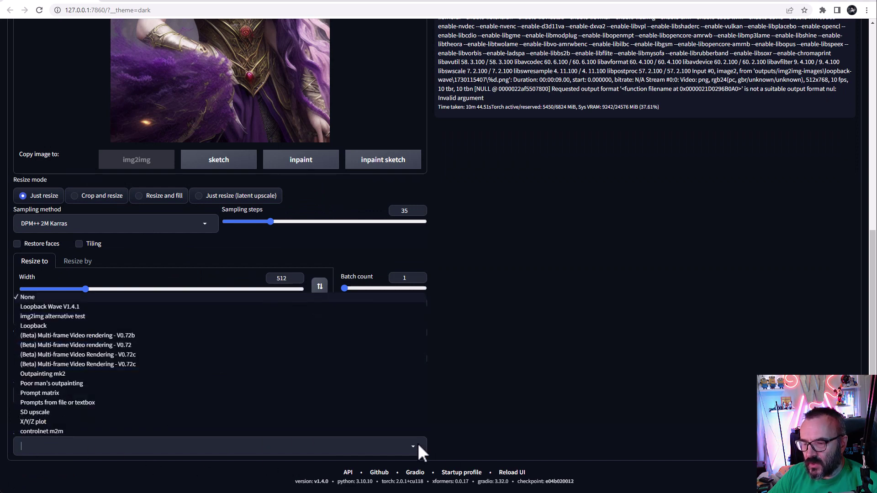
{"action": "left_click", "coordinate": [59, 308]}
{"action": "scroll", "coordinate": [450, 258], "scroll_direction": "down", "scroll_amount": 2}
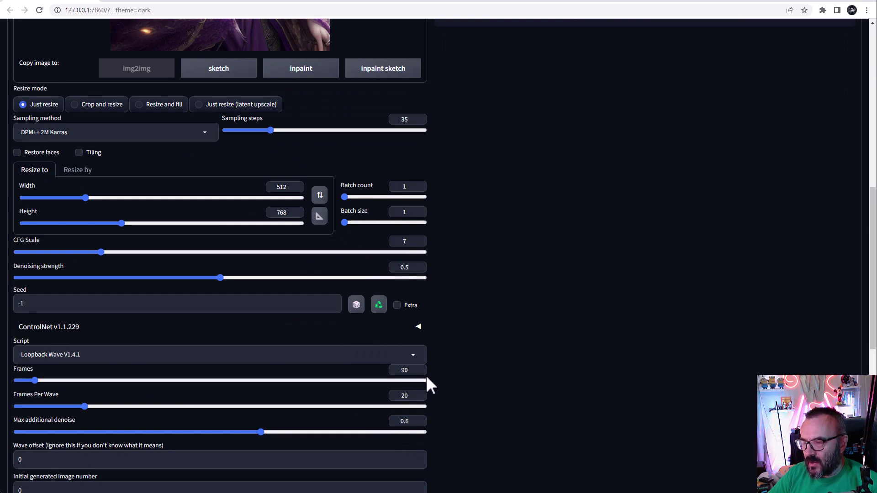
{"action": "double_click", "coordinate": [410, 371]}
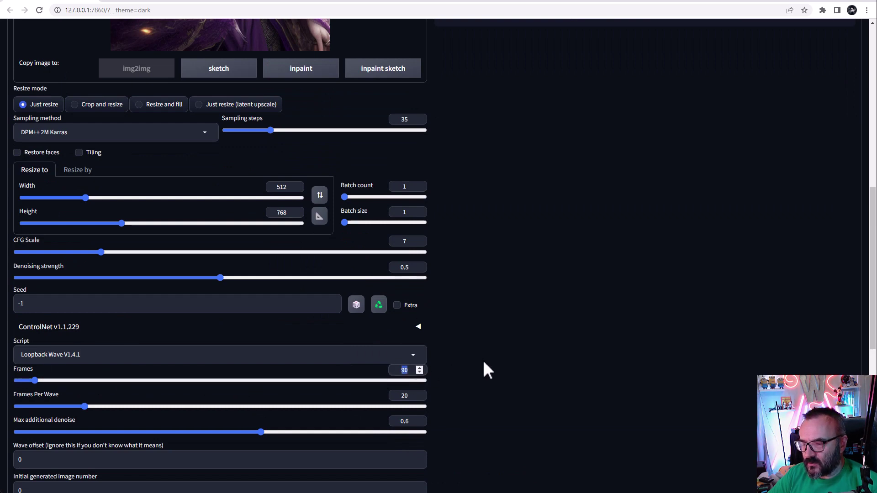
{"action": "scroll", "coordinate": [257, 397], "scroll_direction": "down", "scroll_amount": 1}
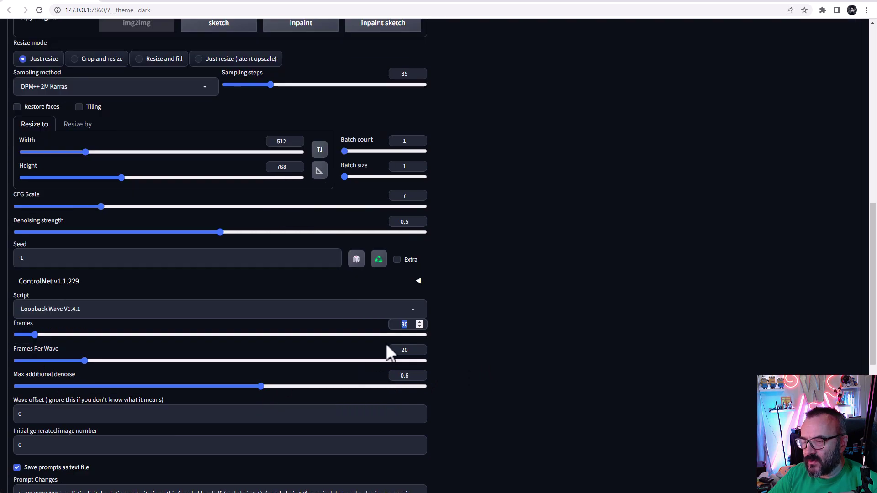
{"action": "left_click", "coordinate": [409, 353]}
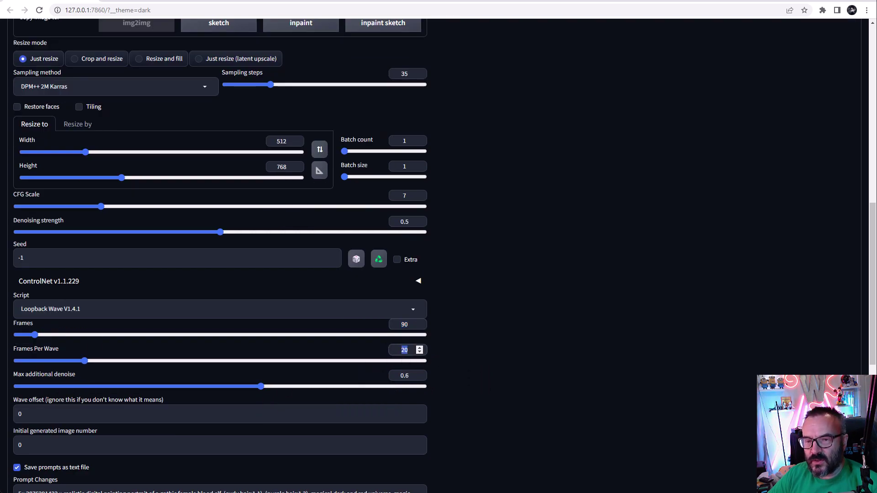
{"action": "left_click", "coordinate": [48, 382]}
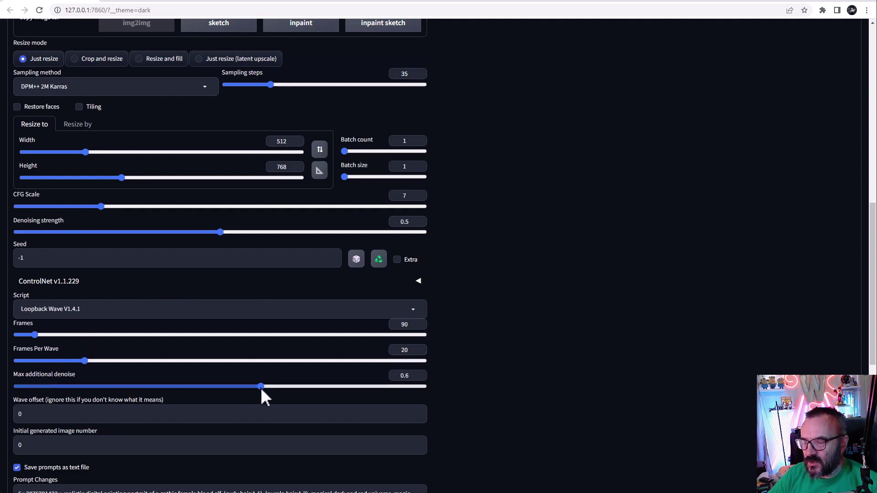
{"action": "scroll", "coordinate": [475, 338], "scroll_direction": "up", "scroll_amount": 5}
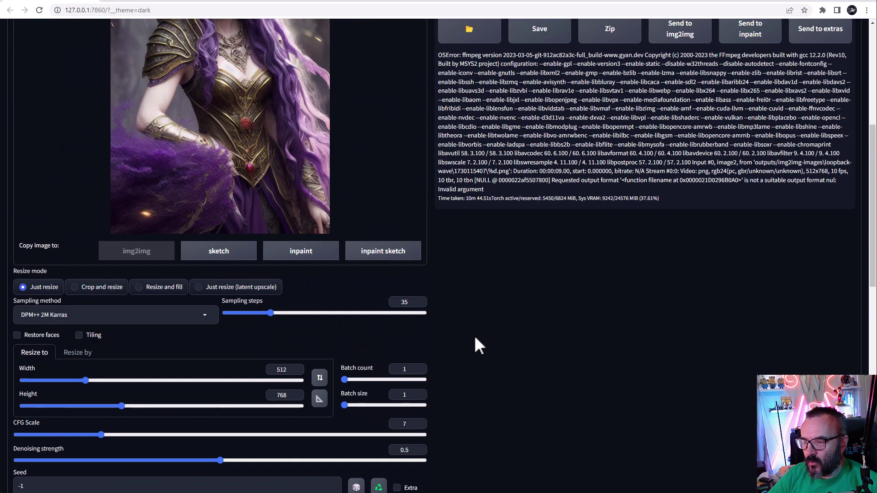
{"action": "scroll", "coordinate": [475, 344], "scroll_direction": "down", "scroll_amount": 1}
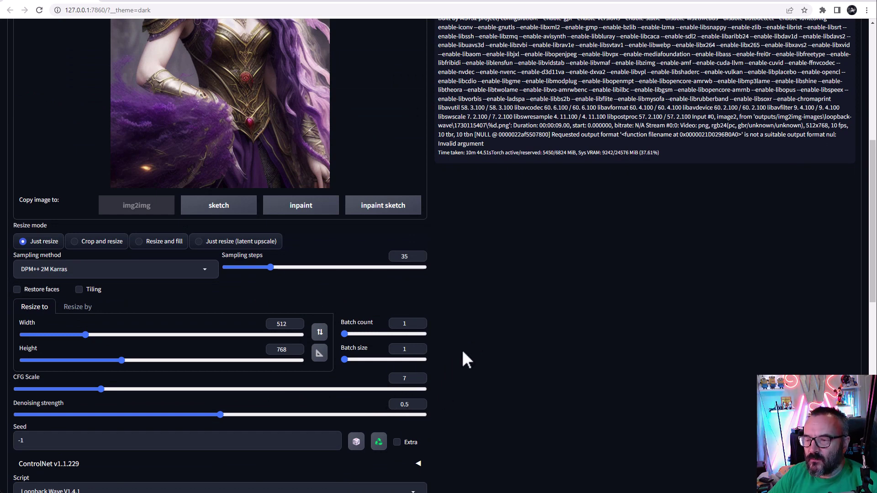
{"action": "scroll", "coordinate": [489, 356], "scroll_direction": "down", "scroll_amount": 2}
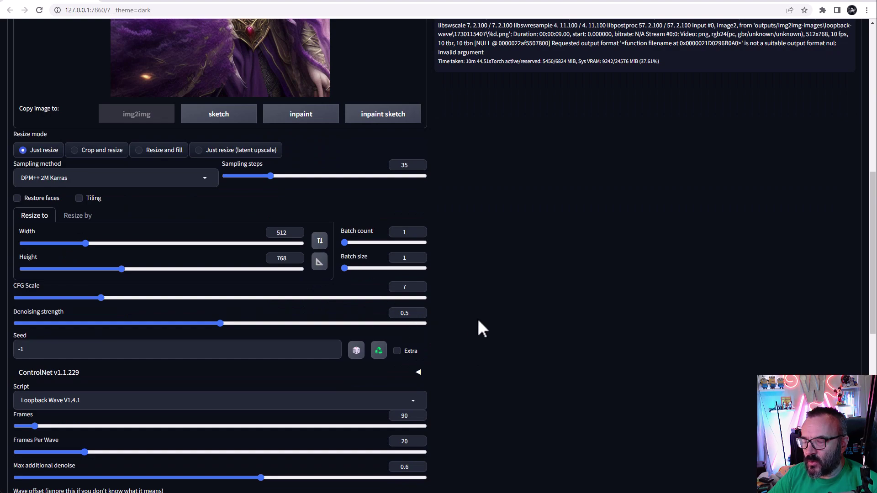
{"action": "scroll", "coordinate": [474, 317], "scroll_direction": "down", "scroll_amount": 2}
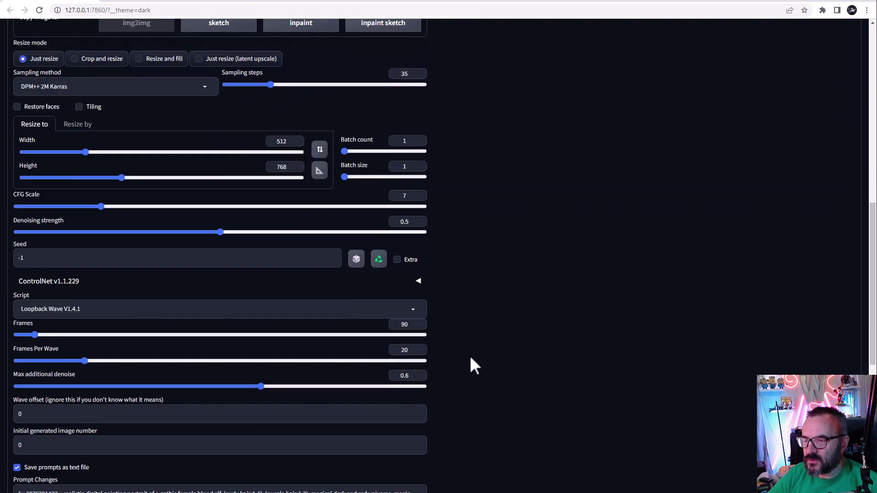
{"action": "scroll", "coordinate": [472, 361], "scroll_direction": "up", "scroll_amount": 10}
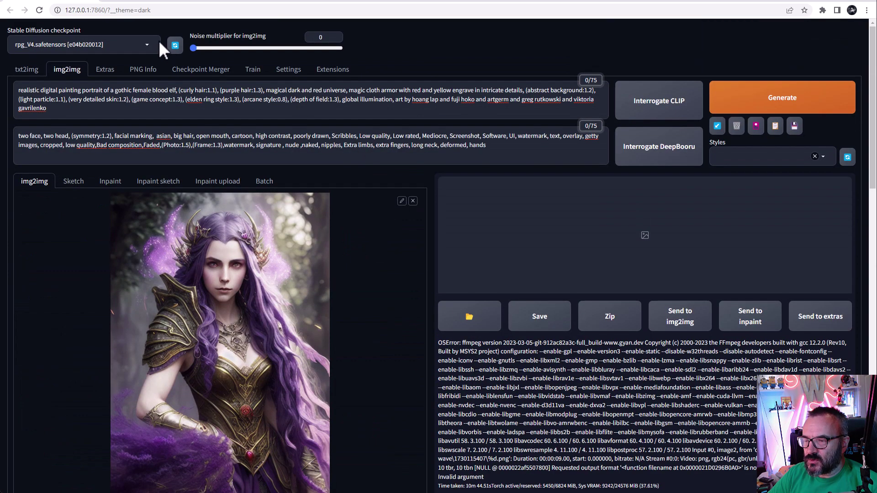
{"action": "scroll", "coordinate": [438, 310], "scroll_direction": "down", "scroll_amount": 5}
{"action": "scroll", "coordinate": [425, 274], "scroll_direction": "up", "scroll_amount": 2}
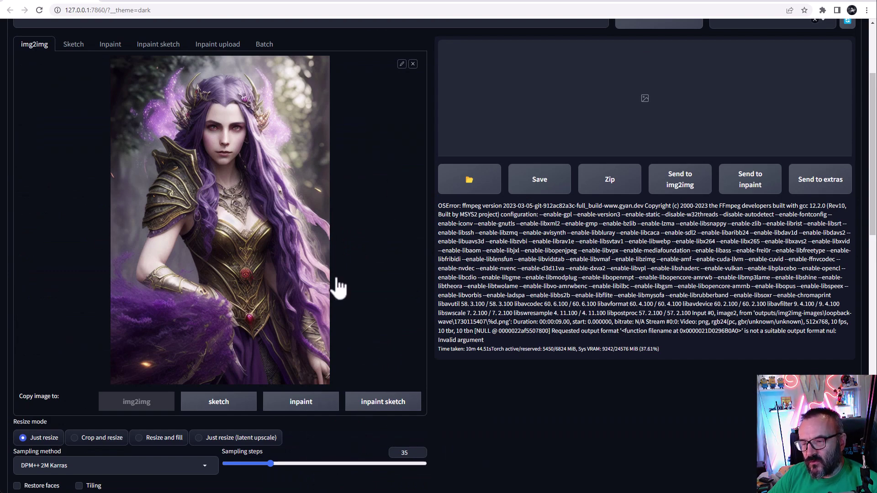
{"action": "scroll", "coordinate": [338, 288], "scroll_direction": "down", "scroll_amount": 6}
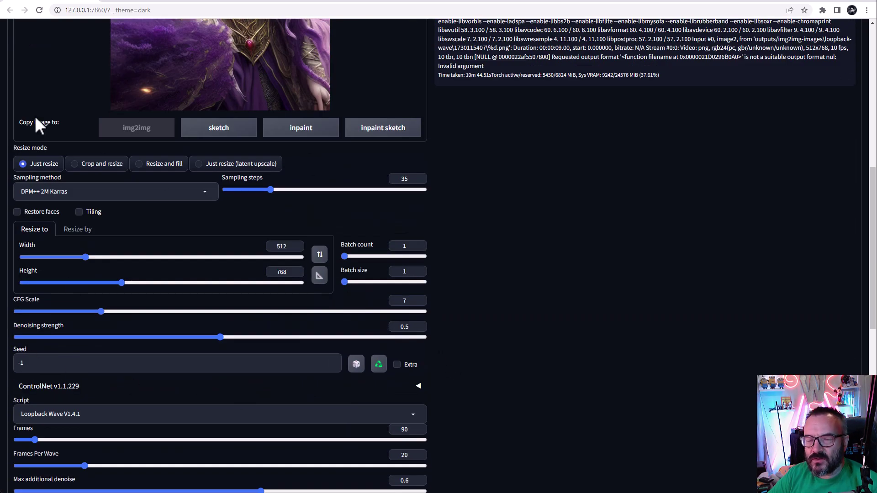
Delete the seed from the first Prompt Changes entry, leaving '5:: realistic digital painting…'
{"action": "scroll", "coordinate": [181, 268], "scroll_direction": "down", "scroll_amount": 8}
{"action": "left_click_drag", "start_coordinate": [106, 331], "coordinate": [4, 247]}
{"action": "left_click", "coordinate": [175, 246]}
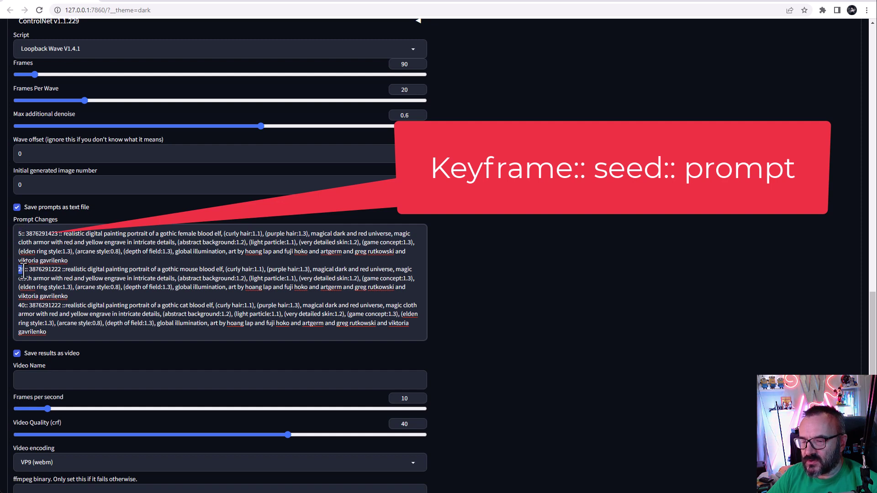
{"action": "double_click", "coordinate": [34, 234]}
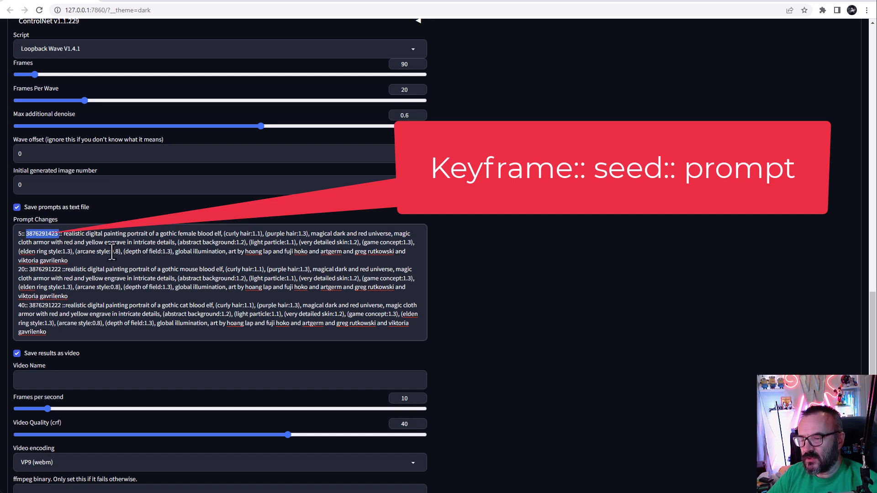
{"action": "key", "text": "BackSpace"}
{"action": "key", "text": "Delete"}
{"action": "key", "text": "Delete"}
{"action": "key", "text": "Delete"}
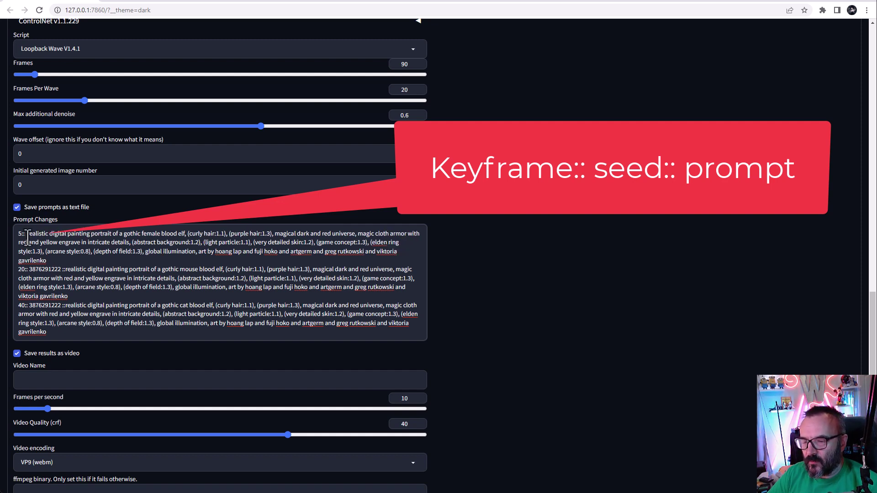
{"action": "left_click_drag", "start_coordinate": [27, 234], "coordinate": [54, 259]}
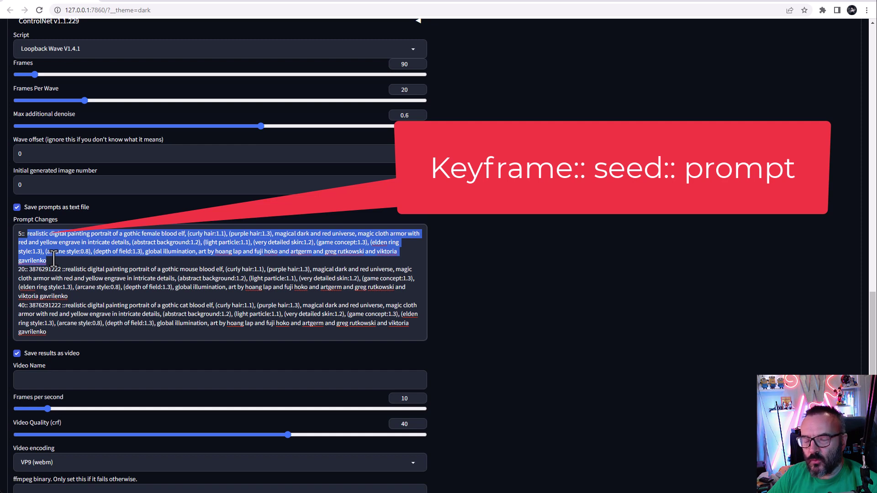
{"action": "left_click", "coordinate": [54, 259]}
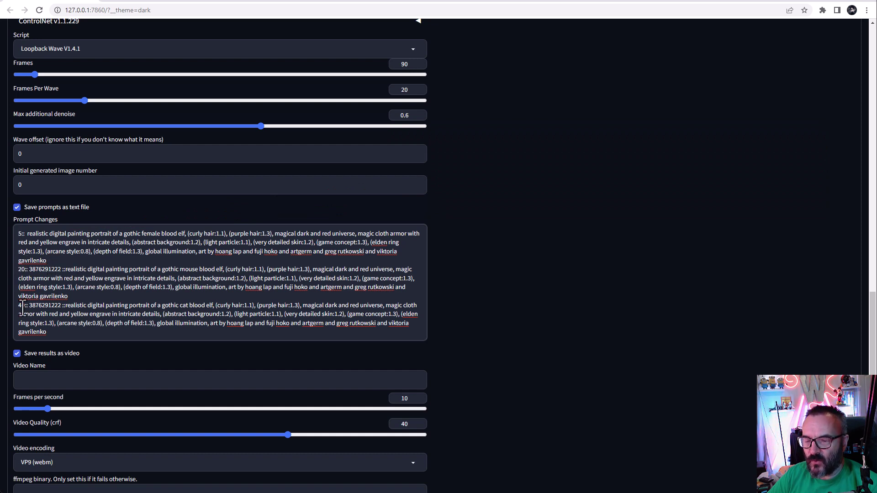
Set Loopback Wave video crf to 60, keep VP9 (webm) encoding, and leave the ffmpeg binary path blank
{"action": "left_click", "coordinate": [69, 363]}
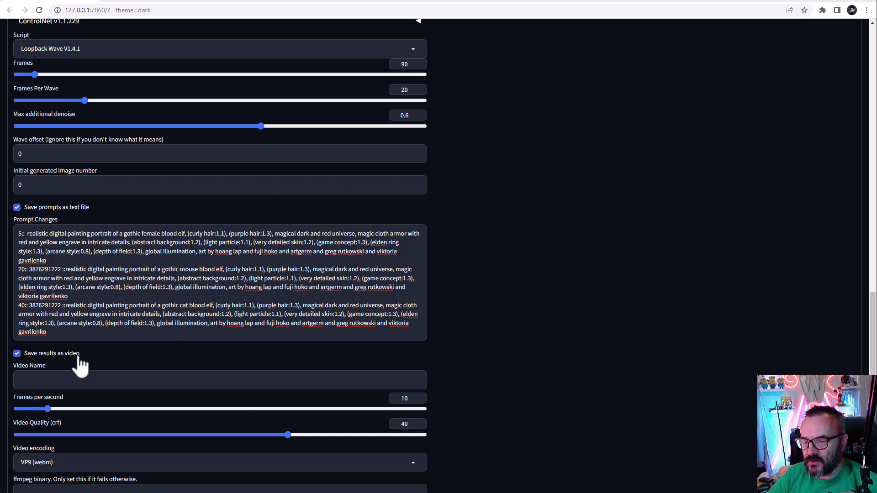
{"action": "scroll", "coordinate": [78, 363], "scroll_direction": "down", "scroll_amount": 1}
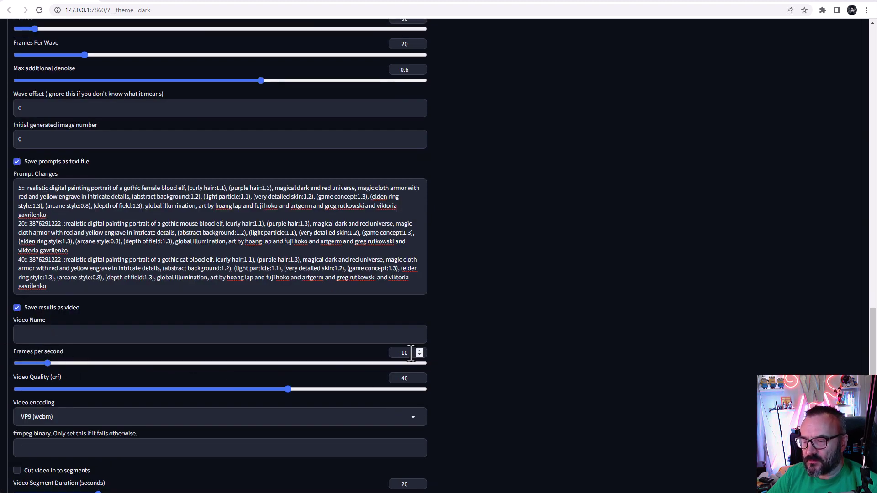
{"action": "scroll", "coordinate": [410, 353], "scroll_direction": "down", "scroll_amount": 1}
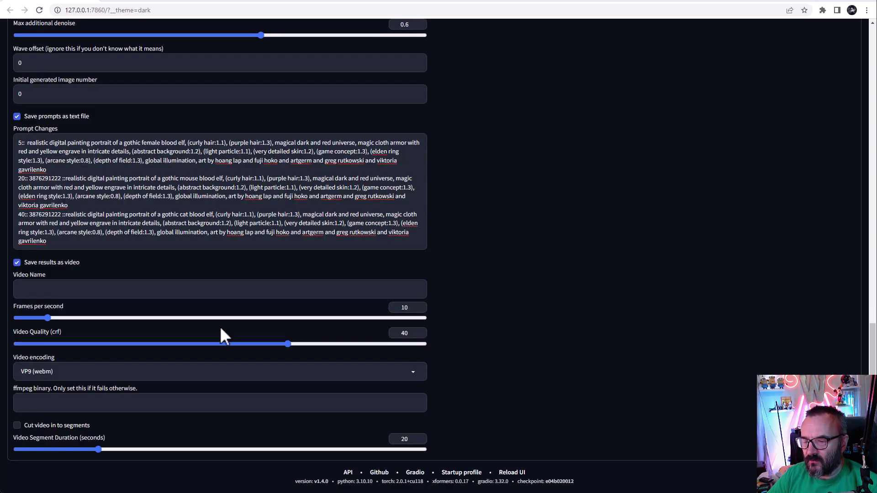
{"action": "left_click_drag", "start_coordinate": [295, 344], "coordinate": [460, 345]}
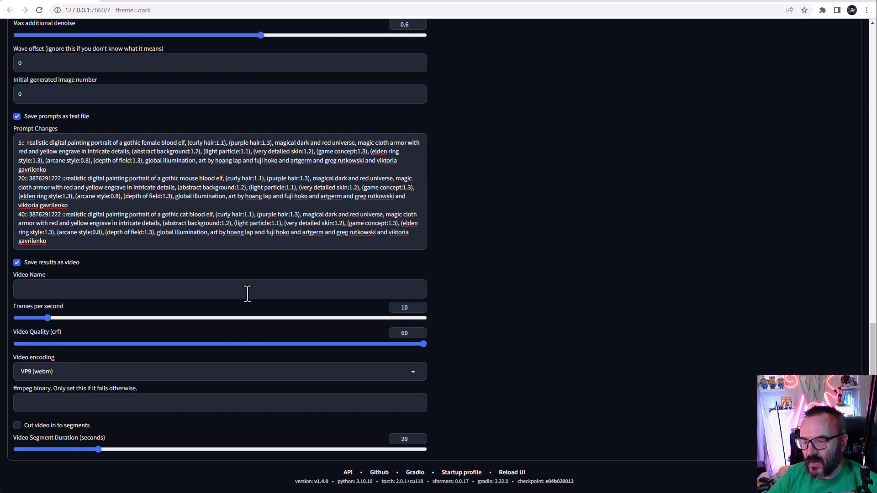
{"action": "left_click", "coordinate": [106, 371]}
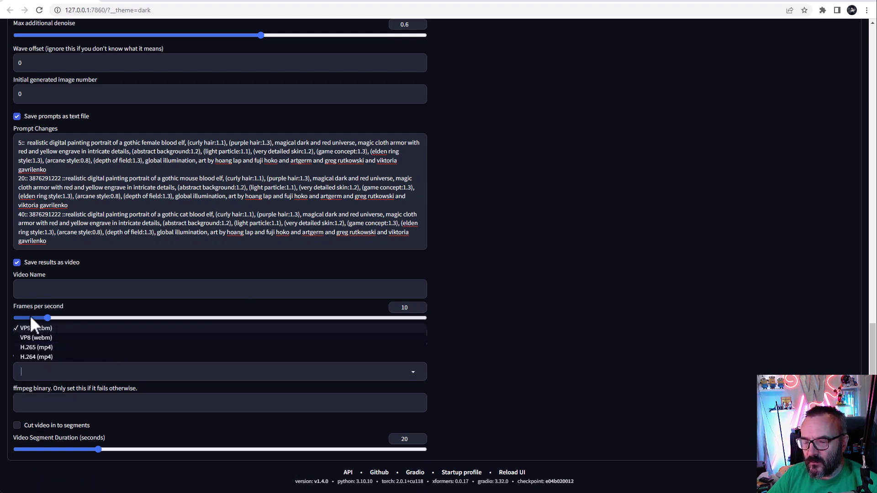
{"action": "left_click", "coordinate": [29, 330]}
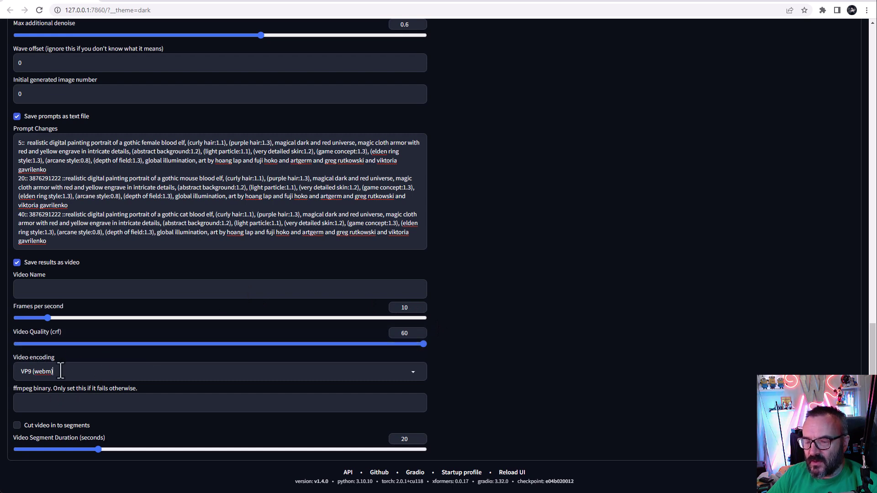
{"action": "left_click", "coordinate": [20, 402]}
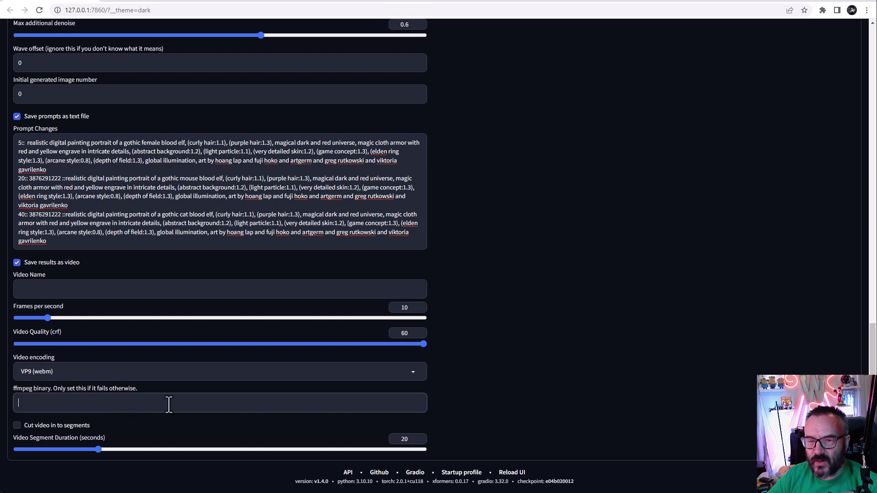
{"action": "left_click", "coordinate": [20, 429]}
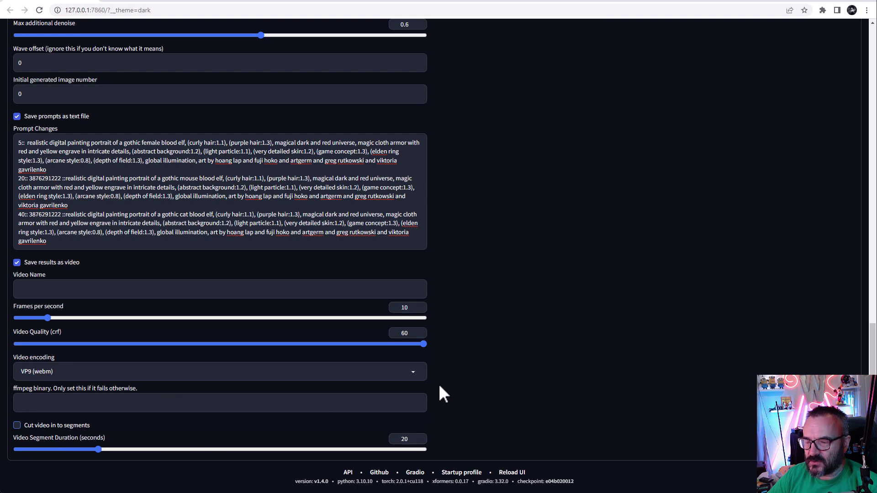
{"action": "scroll", "coordinate": [475, 348], "scroll_direction": "up", "scroll_amount": 20}
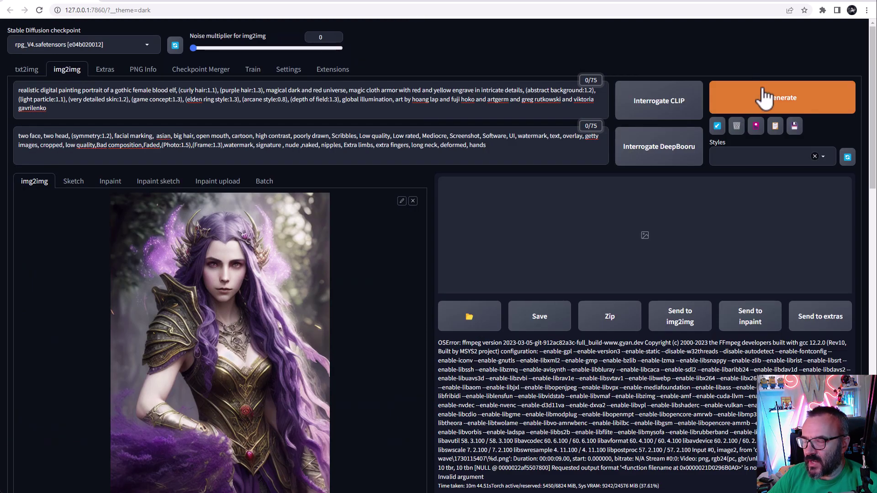
Open the first rendered frame, 0.png, from the loopback-wave output folder
{"action": "key", "text": "alt+Tab"}
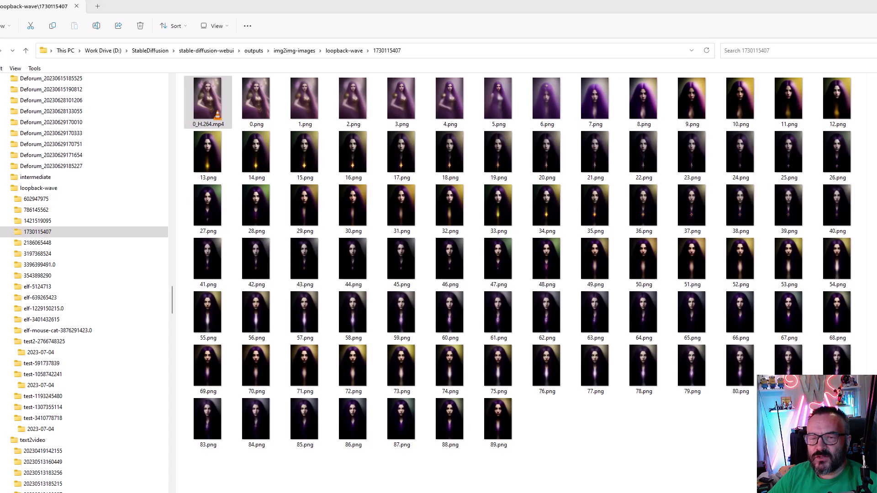
{"action": "left_click", "coordinate": [263, 103]}
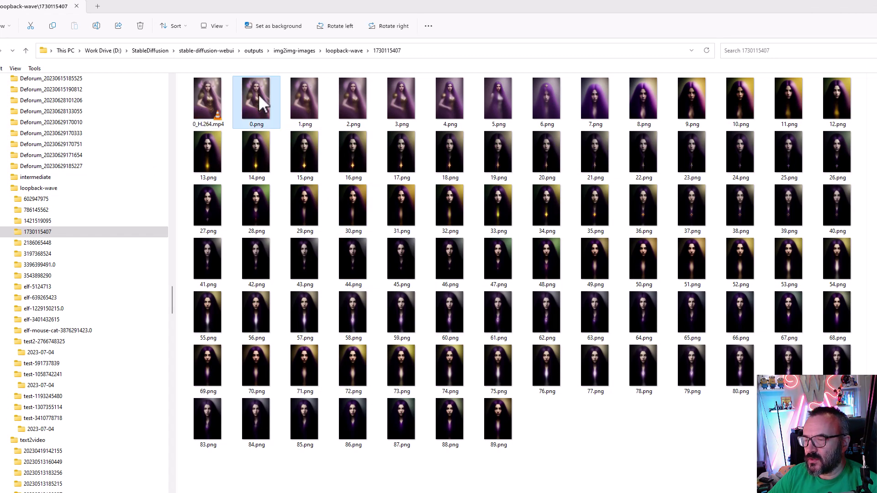
{"action": "double_click", "coordinate": [262, 102]}
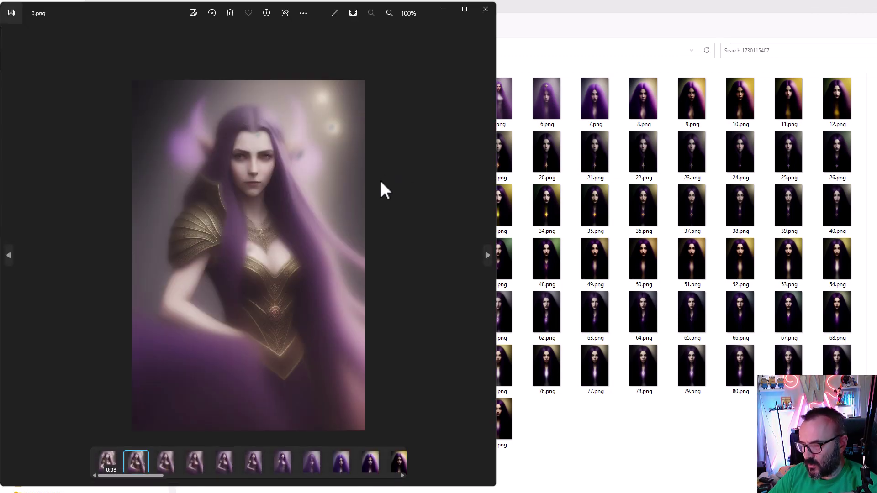
Browse through the frames, close the image viewer, and play 0_H.264.mp4 in VLC
{"action": "scroll", "coordinate": [319, 214], "scroll_direction": "down", "scroll_amount": 11}
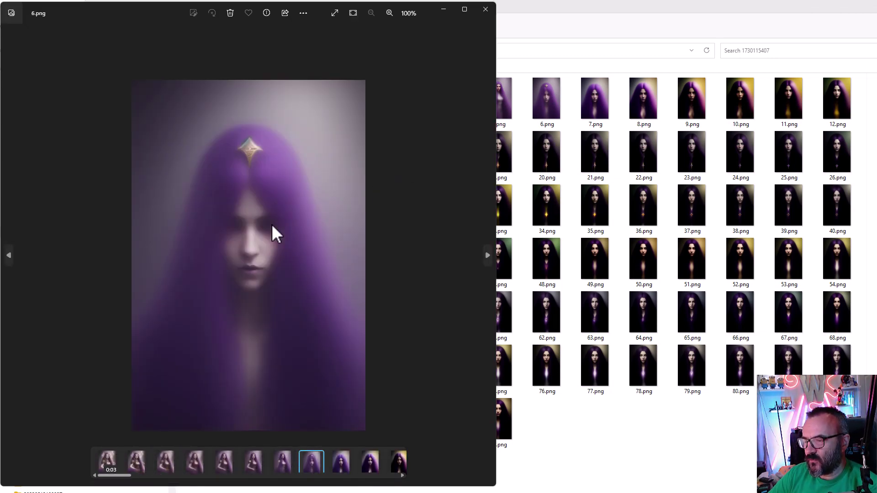
{"action": "left_click", "coordinate": [484, 10]}
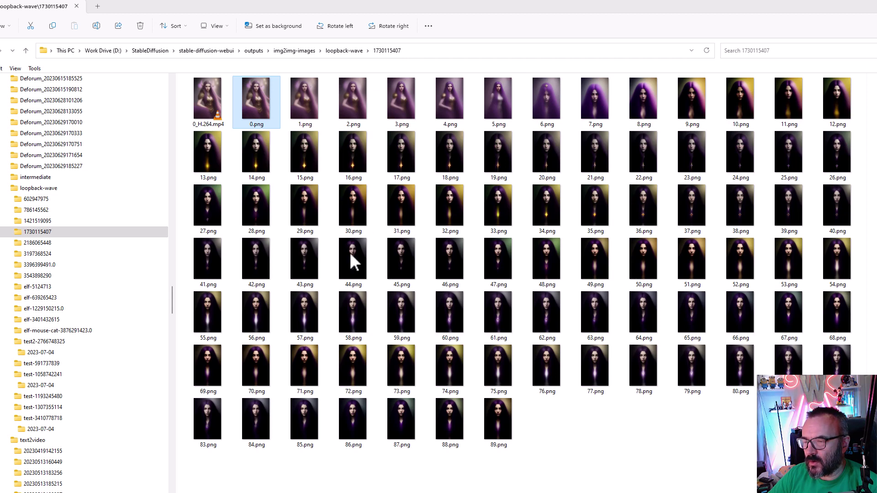
{"action": "double_click", "coordinate": [208, 98]}
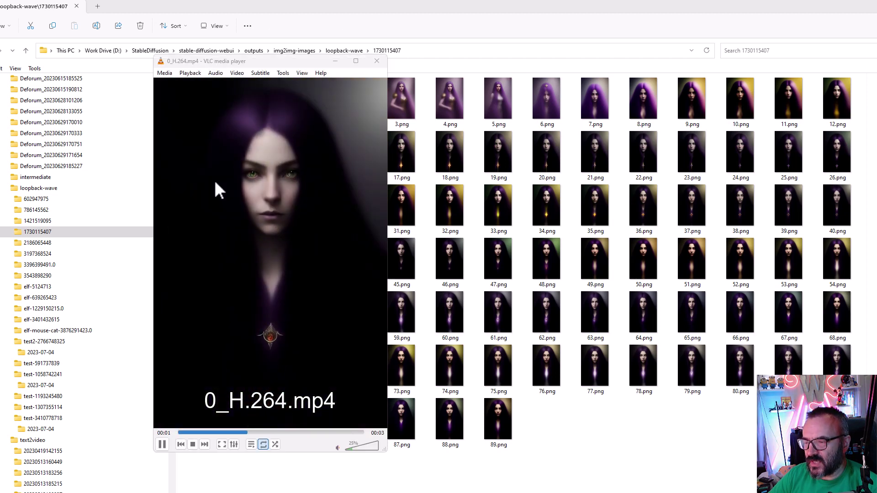